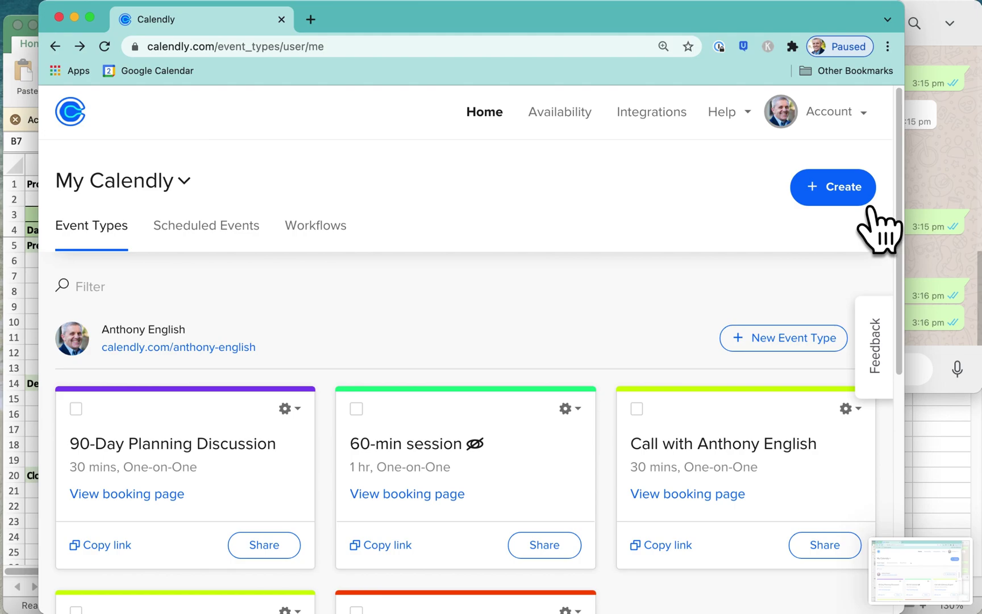
# Start a new event type from the + Create menu
pyautogui.click(872, 204)
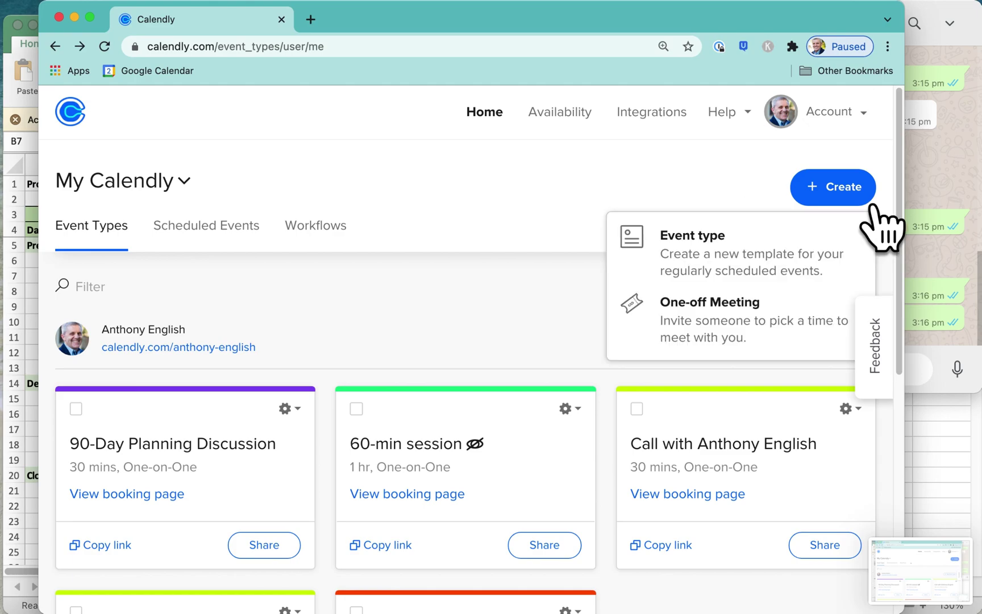
pyautogui.click(732, 264)
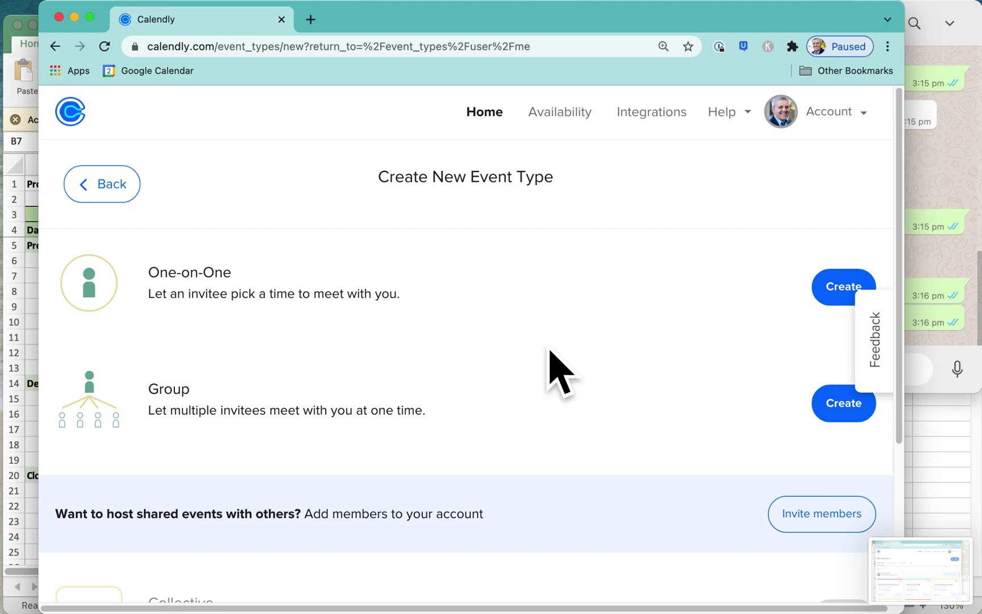
# Create a One-on-One event named '90-day planning session' with Zoom as its location
pyautogui.click(868, 302)
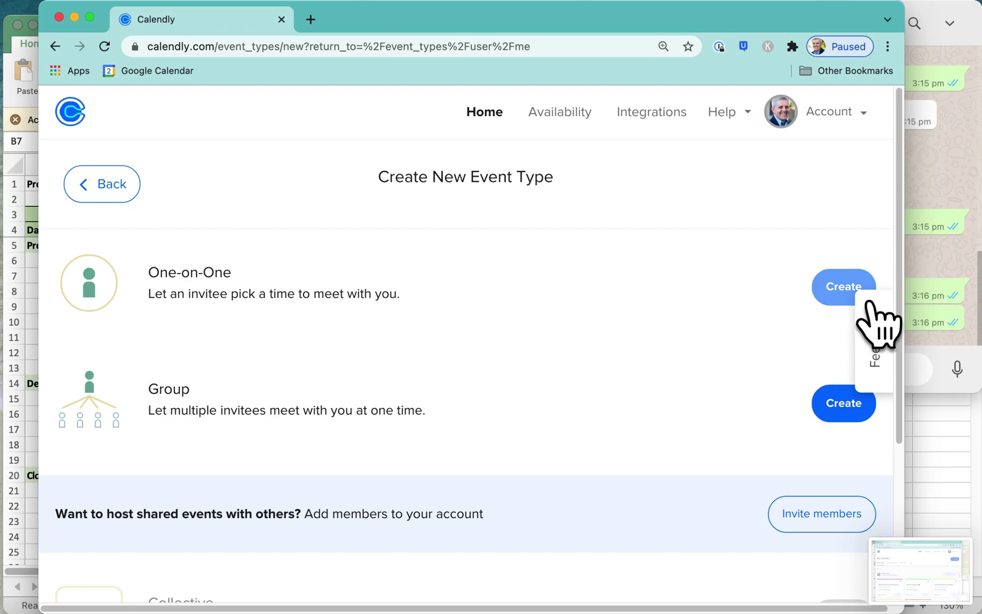
pyautogui.click(303, 427)
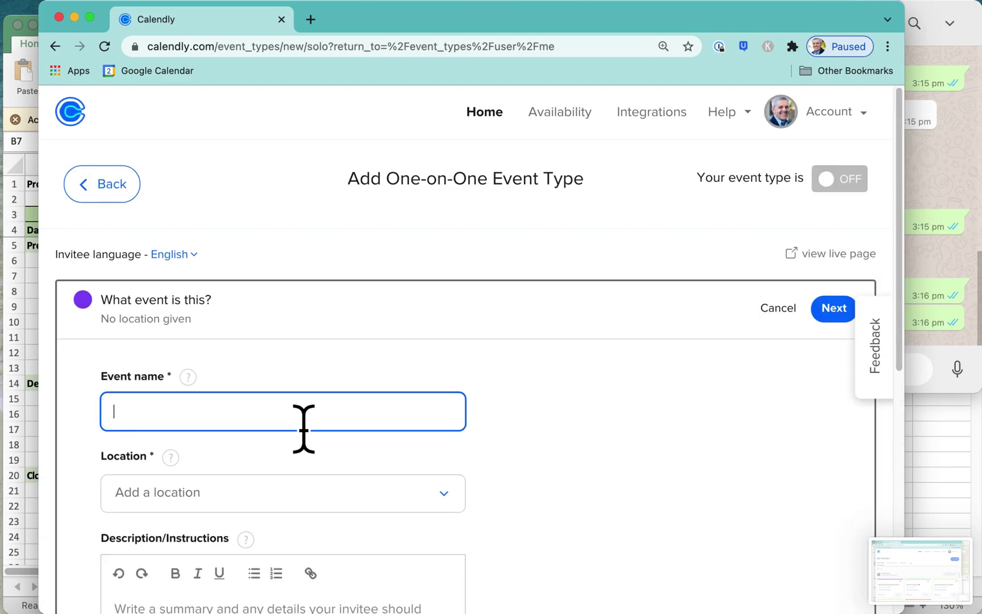
pyautogui.write('90-day plan')
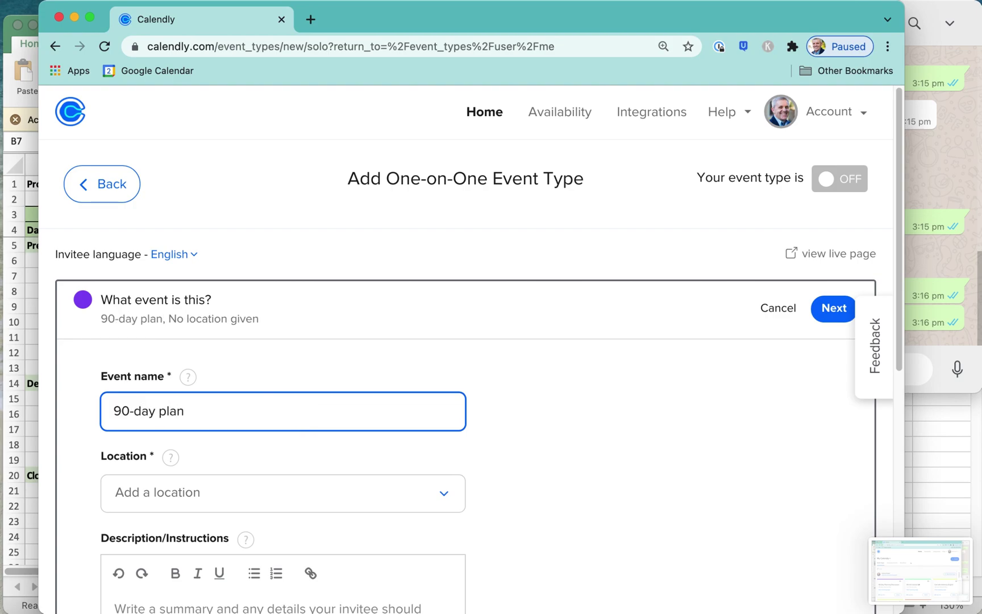
pyautogui.write('ning session')
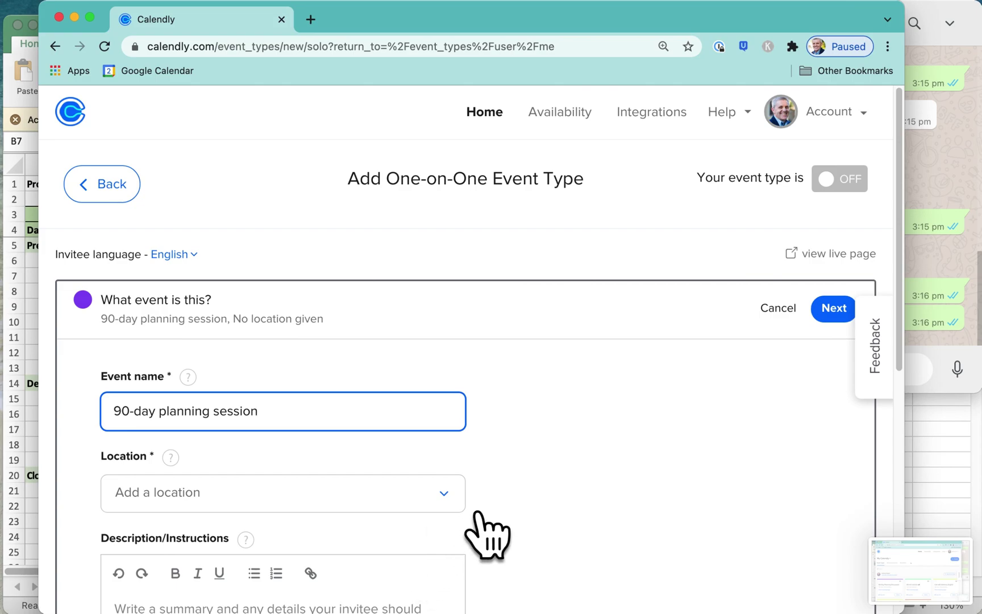
pyautogui.click(462, 507)
pyautogui.scroll(-2, 369, 568)
pyautogui.scroll(1, 374, 585)
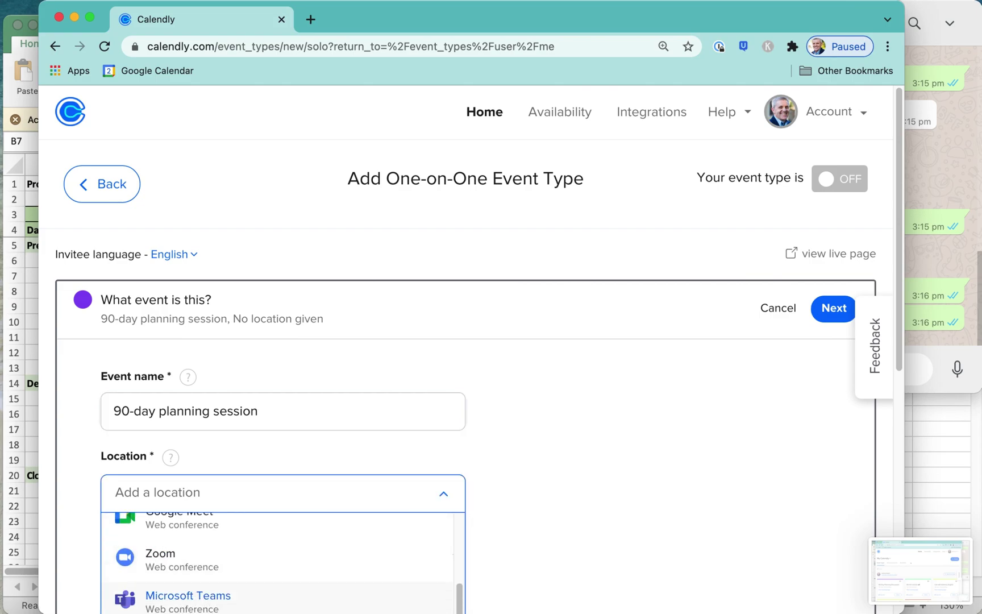
pyautogui.click(197, 570)
# Paste the three-month planning description into the event's description field
pyautogui.scroll(-3, 532, 545)
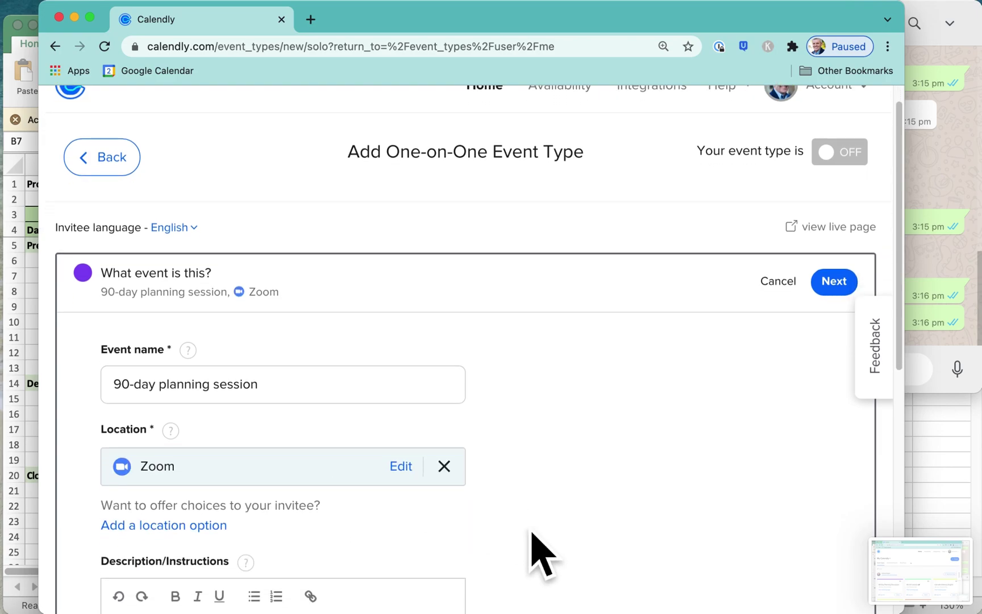
pyautogui.scroll(-3, 532, 547)
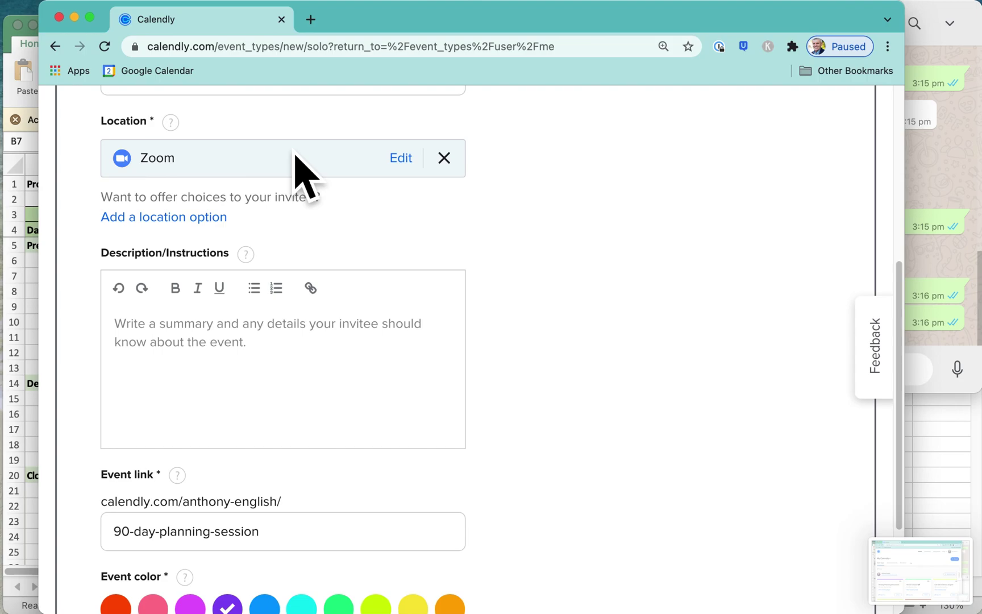
pyautogui.click(261, 361)
pyautogui.write("We'll talk about your plans for the next three months and whether it's a good fit for us to work together on those.")
pyautogui.scroll(-3, 471, 421)
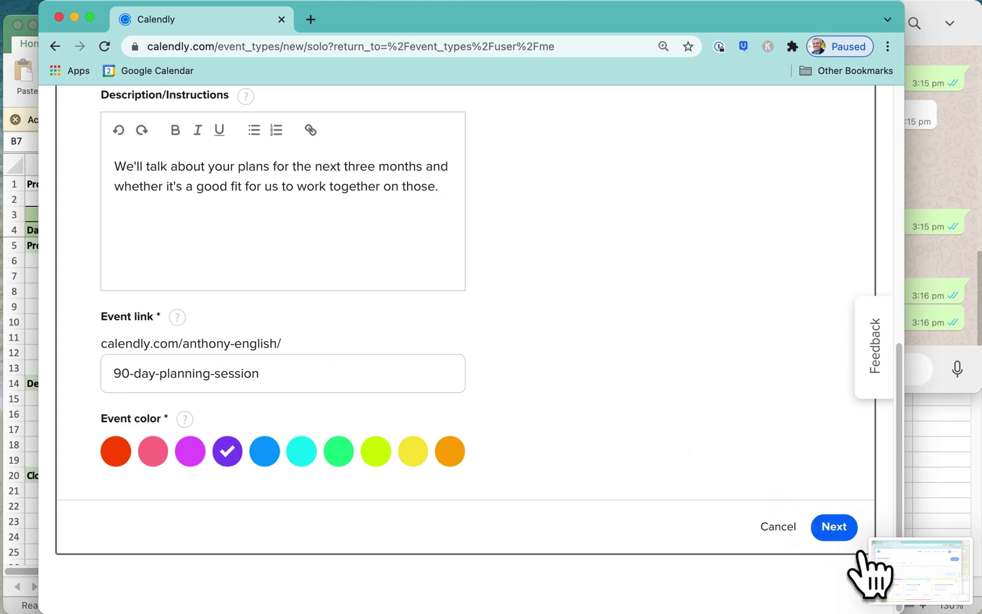
# Save the event details and review the 30 min duration and Default Hours schedule
pyautogui.click(841, 533)
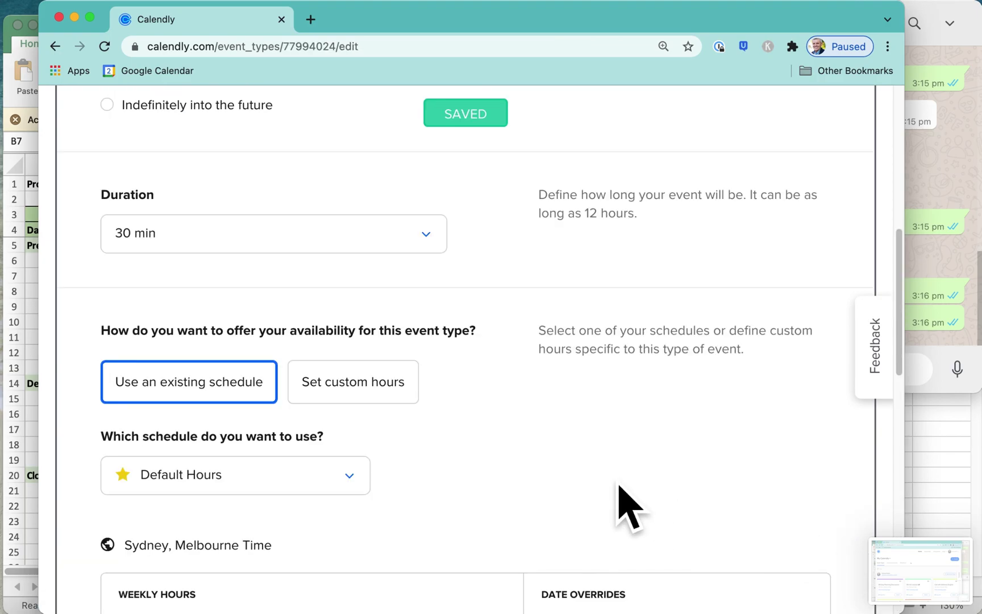
pyautogui.scroll(-3, 619, 486)
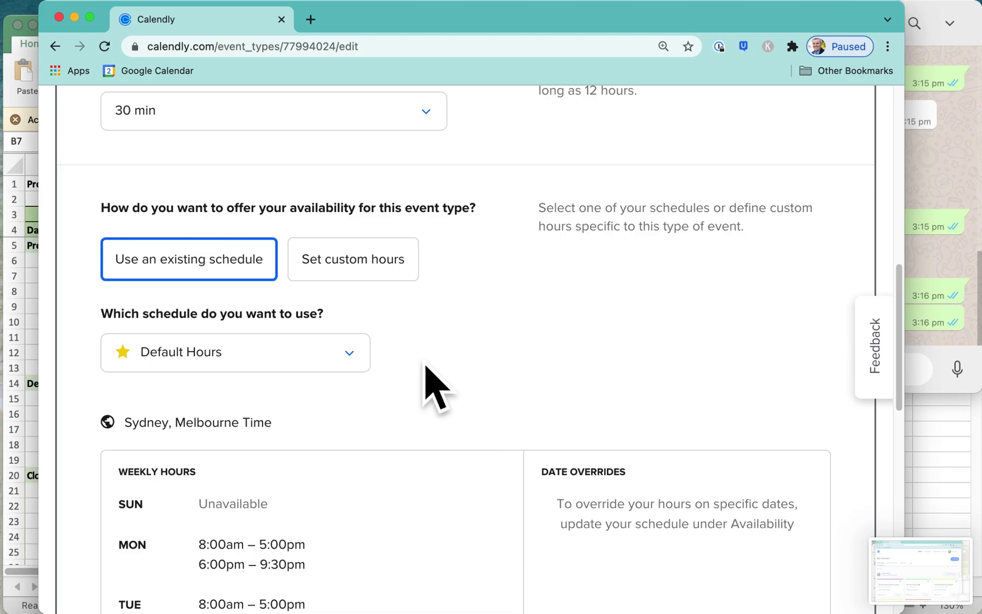
pyautogui.scroll(-3, 427, 375)
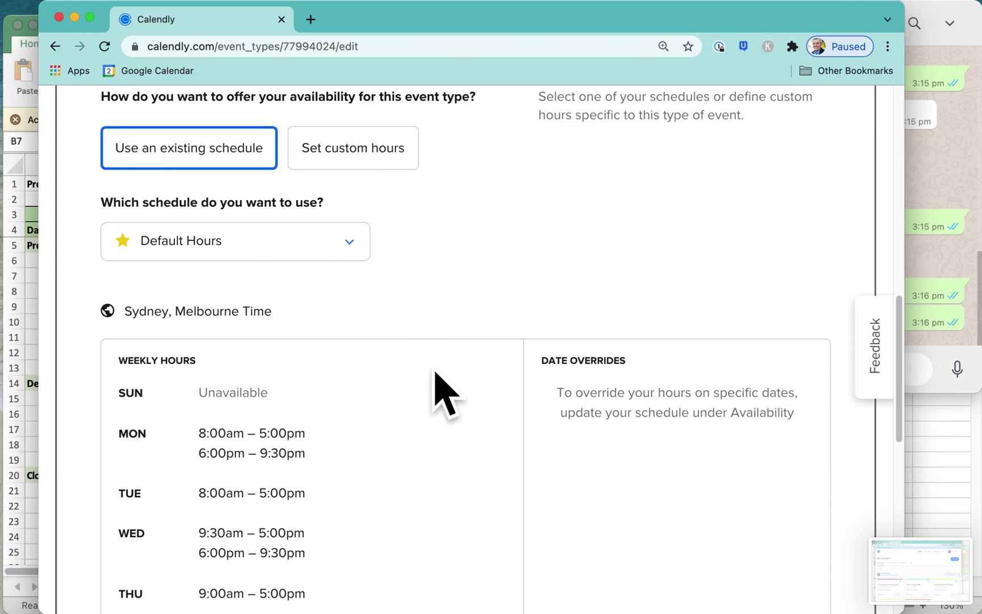
pyautogui.scroll(-1, 435, 372)
pyautogui.scroll(-10, 435, 375)
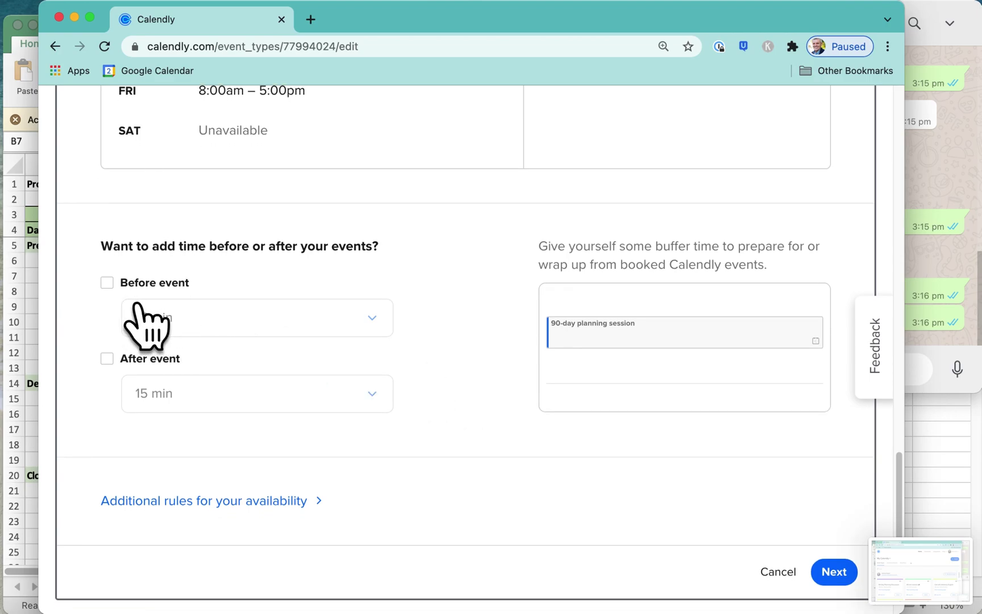
# Add 15 min buffers before and after the event and save the scheduling settings
pyautogui.click(137, 305)
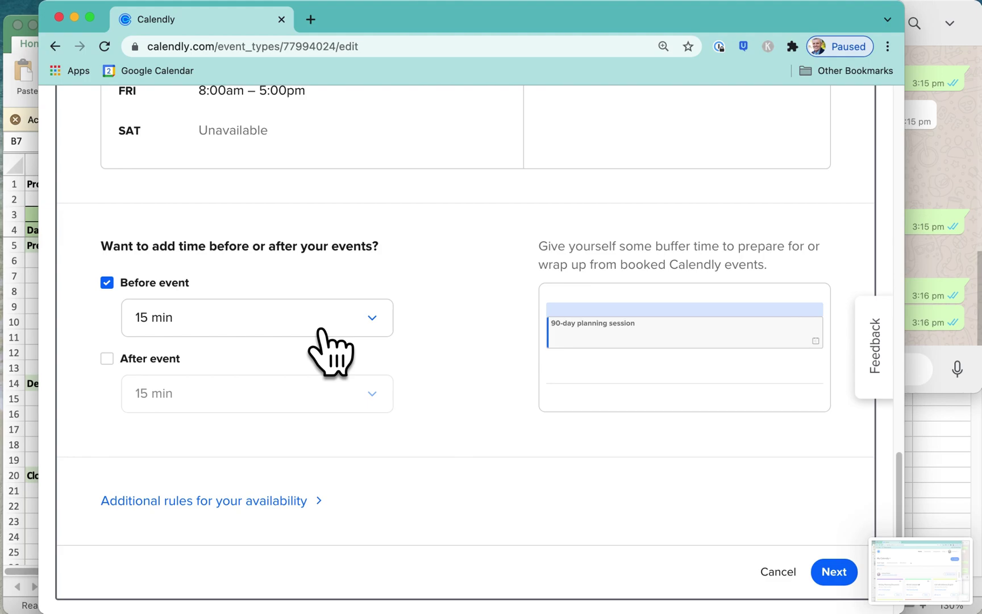
pyautogui.click(140, 380)
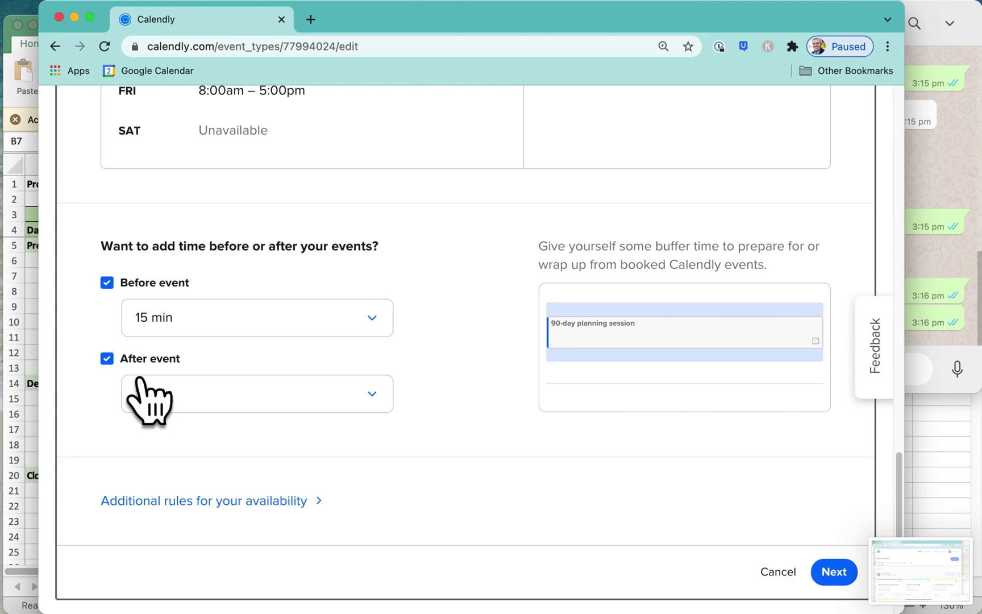
pyautogui.click(834, 571)
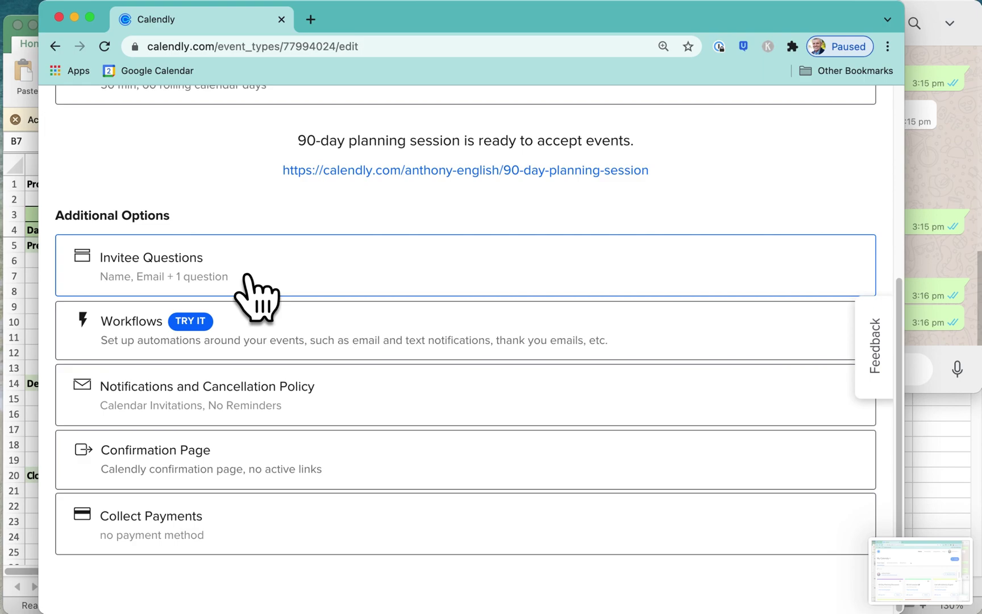
# Open Invitee Questions and add a new question after the existing preparation question
pyautogui.click(256, 295)
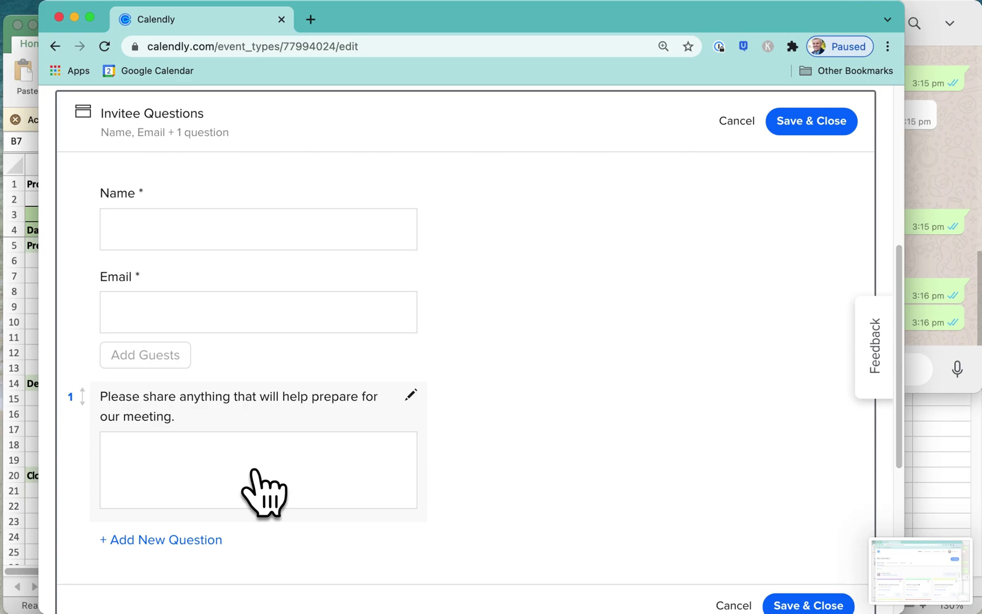
pyautogui.scroll(-3, 264, 492)
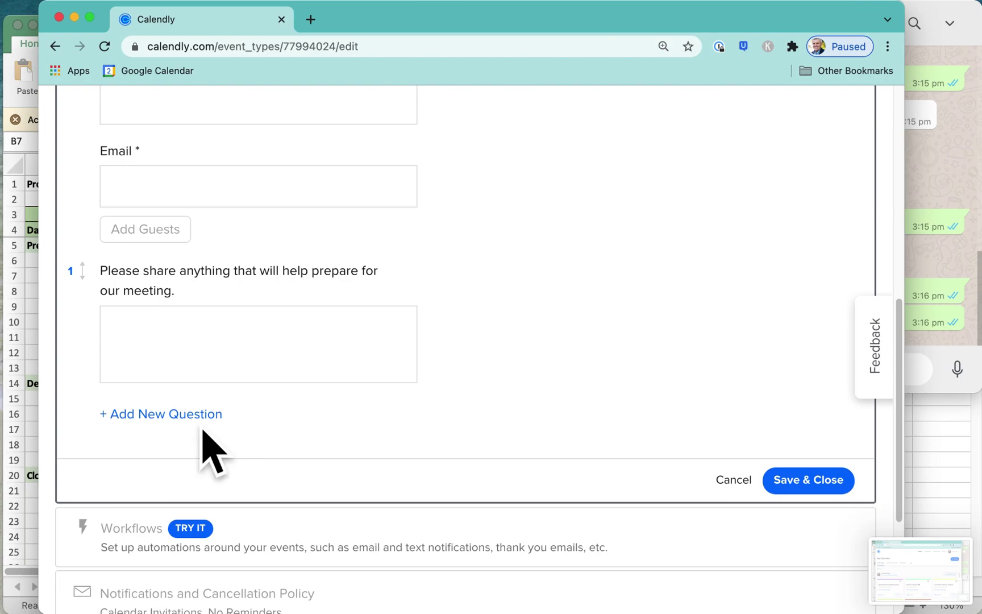
pyautogui.click(215, 422)
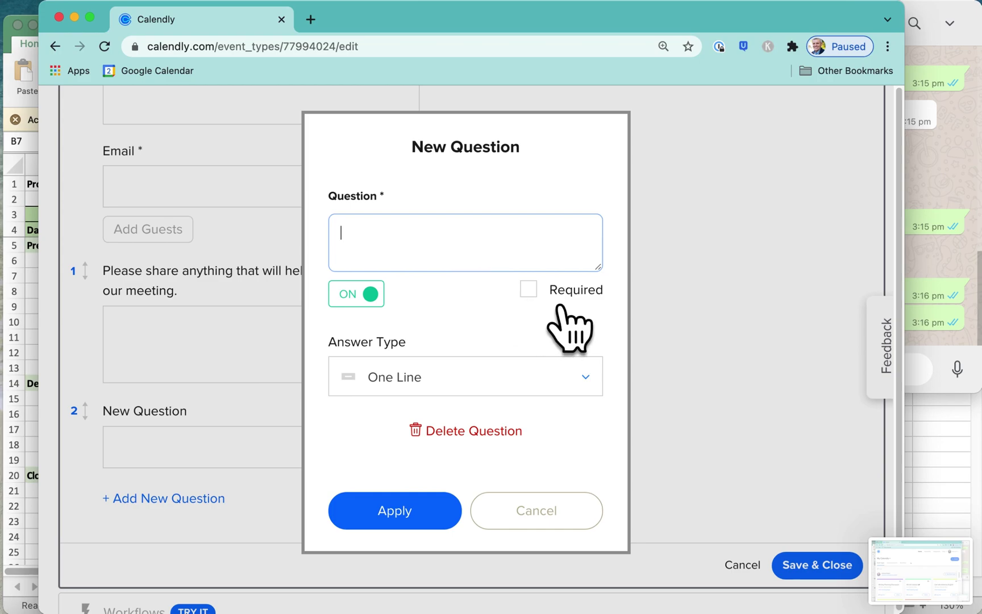
# Enter the question 'How long have you been running a business?' with single-choice answers
pyautogui.click(457, 265)
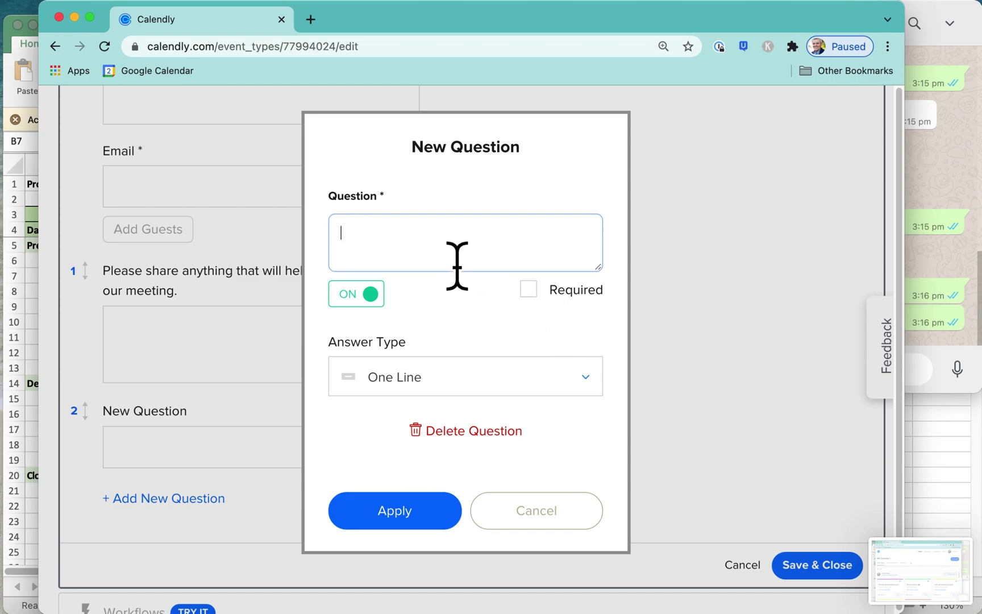
pyautogui.write('How long have you been running a business?')
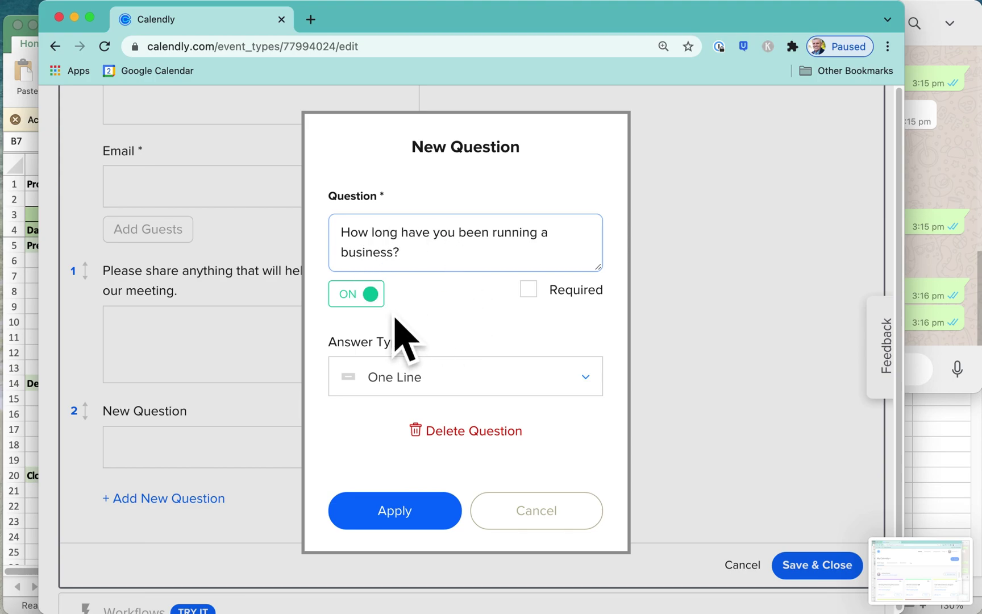
pyautogui.click(594, 388)
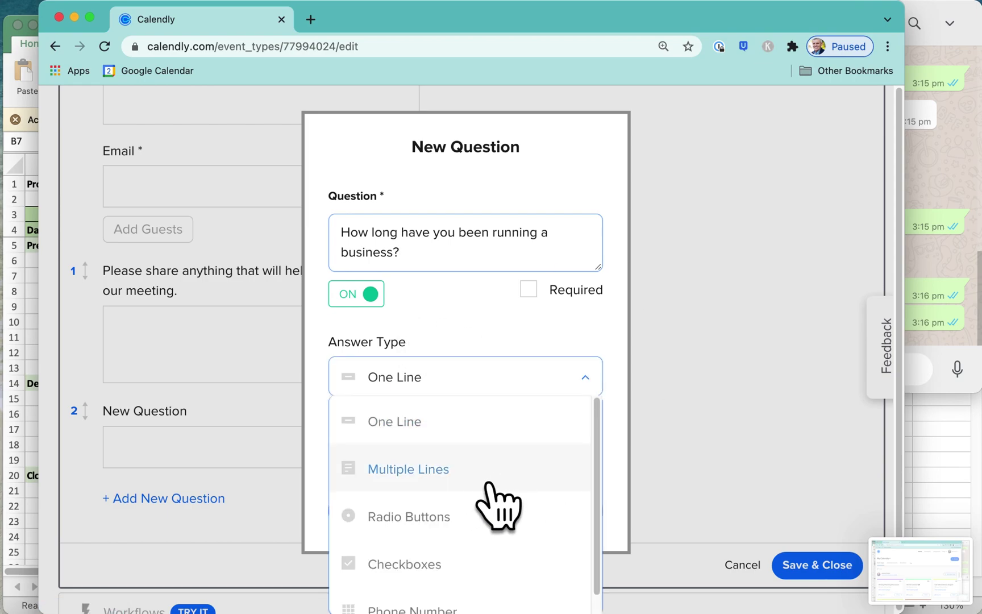
pyautogui.click(528, 341)
pyautogui.click(599, 393)
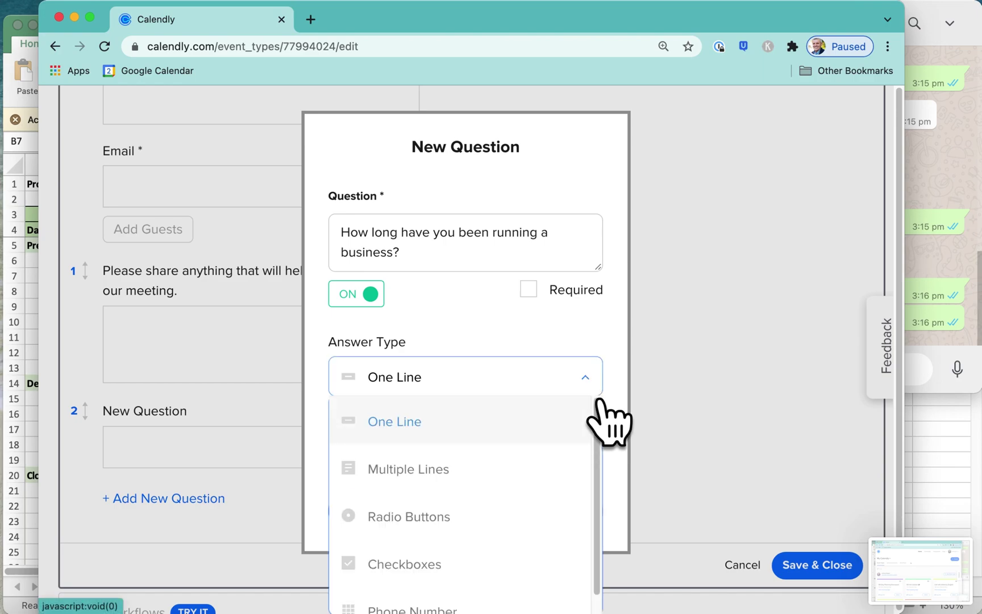
pyautogui.click(429, 517)
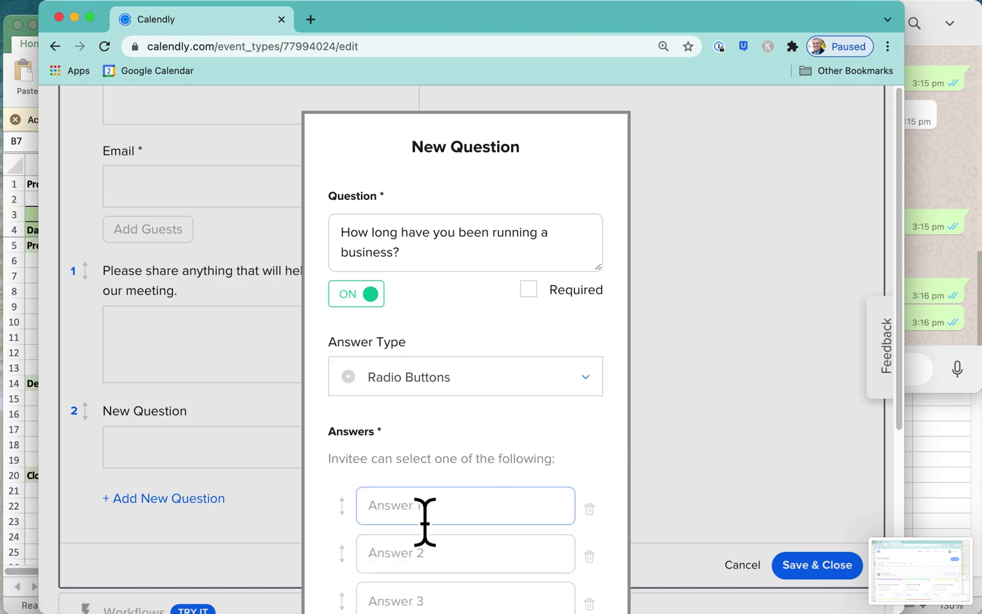
# Enter the answers Haven't started yet, It's a side gig, Less than 1 year, 1-3 years
pyautogui.write("Haven't ")
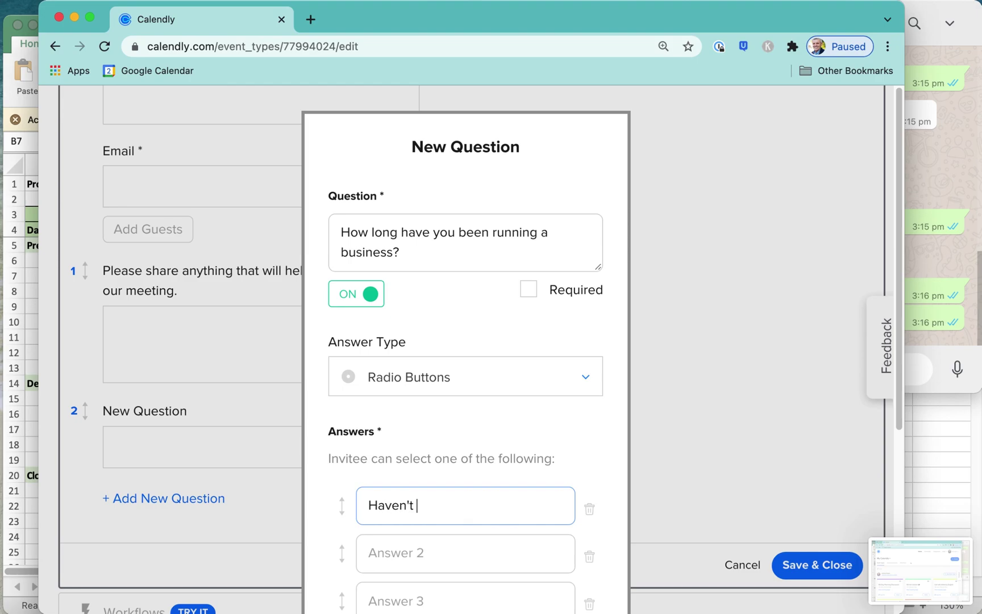
pyautogui.write('started yet')
pyautogui.press('Tab')
pyautogui.write("It's a ssid")
pyautogui.press('BackSpace')
pyautogui.press('BackSpace')
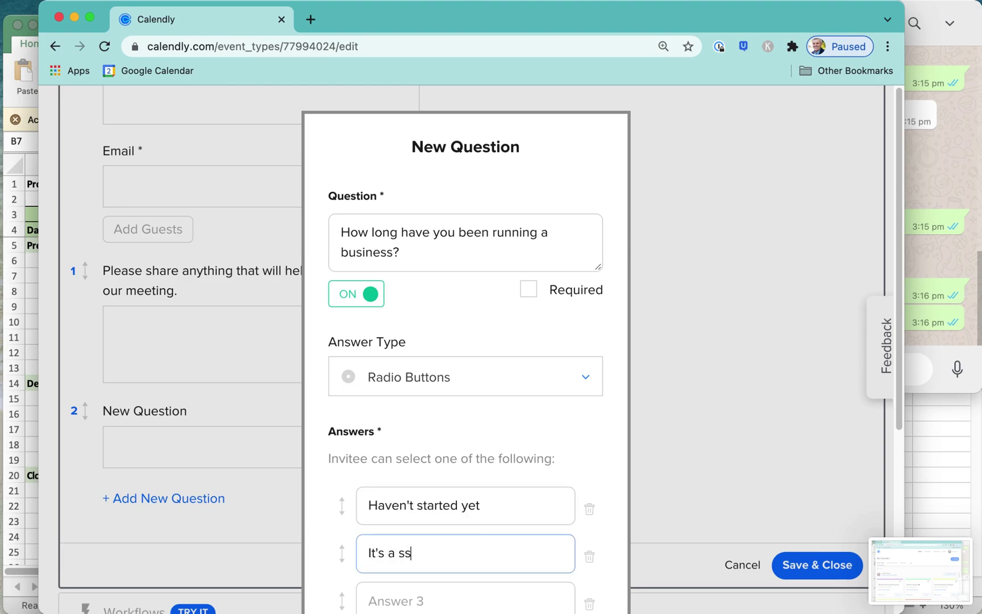
pyautogui.press('BackSpace')
pyautogui.write('ide gig')
pyautogui.press('Tab')
pyautogui.write('Less than ')
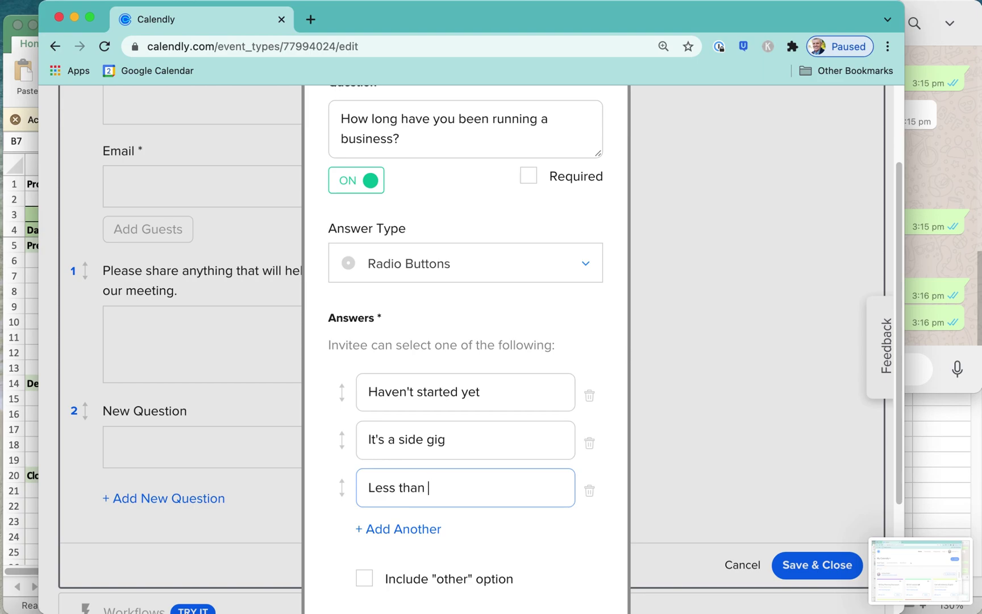
pyautogui.write('1 year')
pyautogui.press('Return')
pyautogui.write('1-')
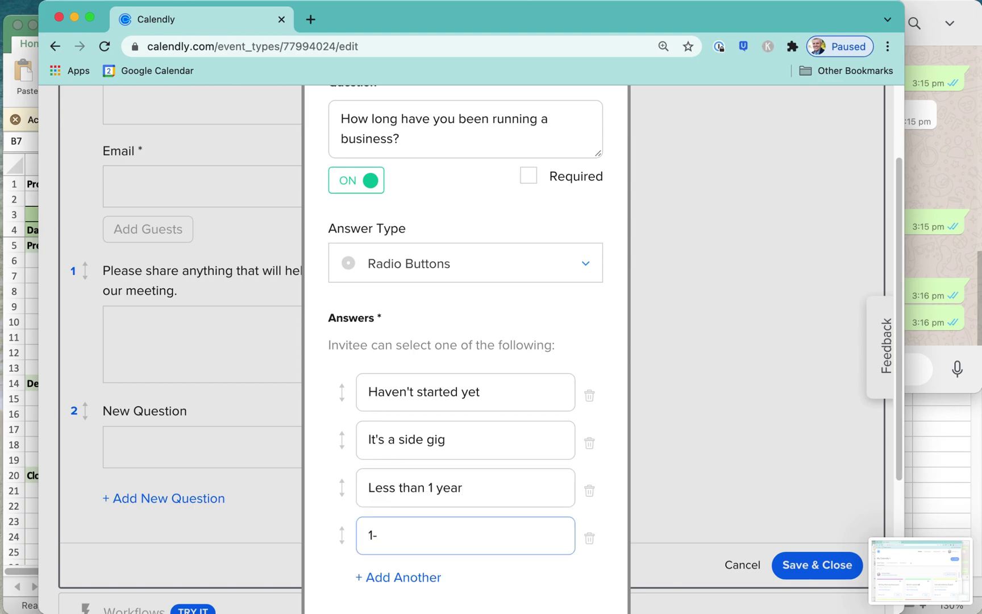
pyautogui.write('3 years')
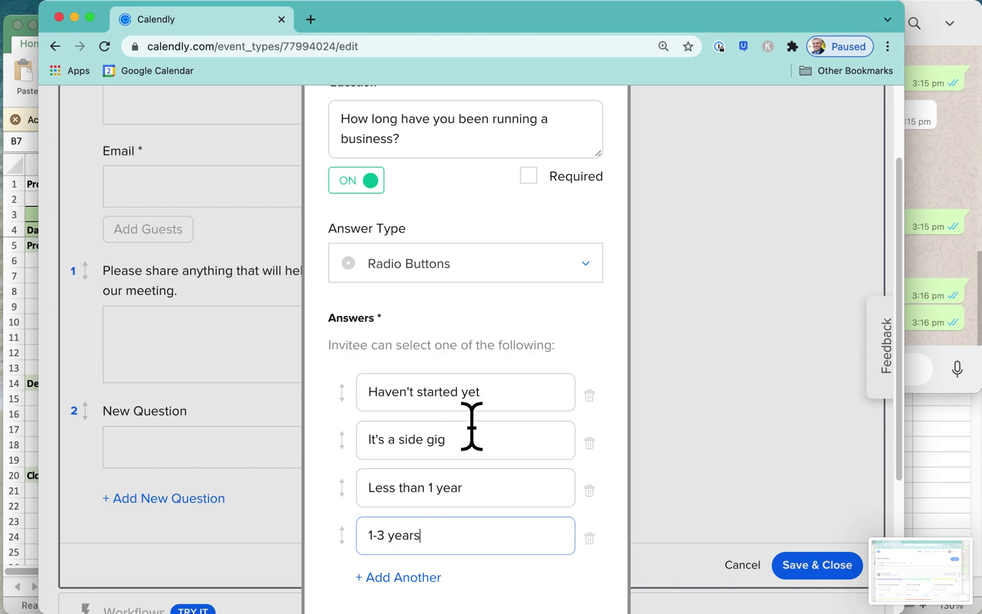
# Include the Other option and apply the question as invitee question 2
pyautogui.scroll(-3, 517, 585)
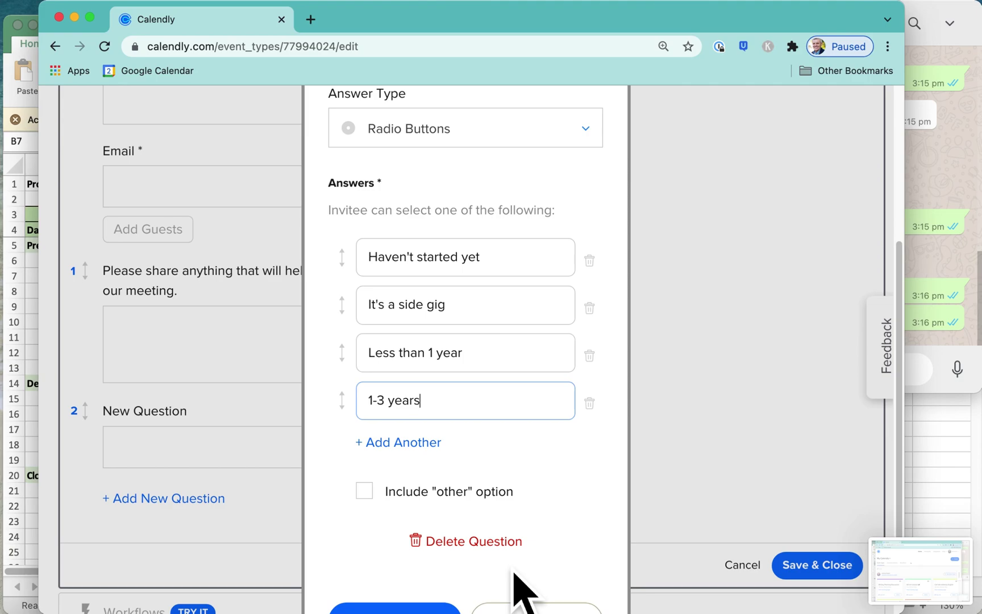
pyautogui.scroll(-2, 523, 588)
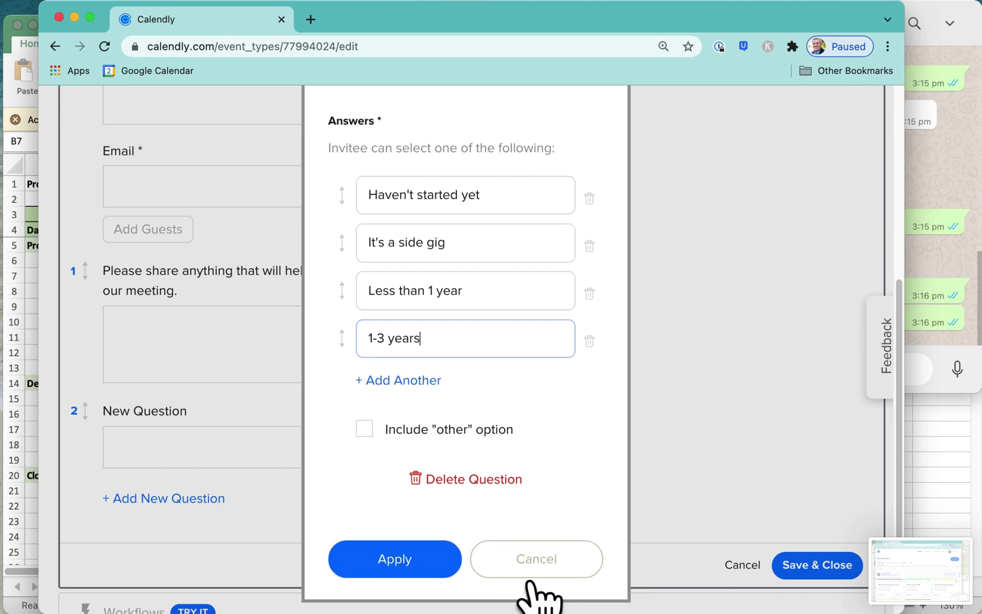
pyautogui.click(400, 448)
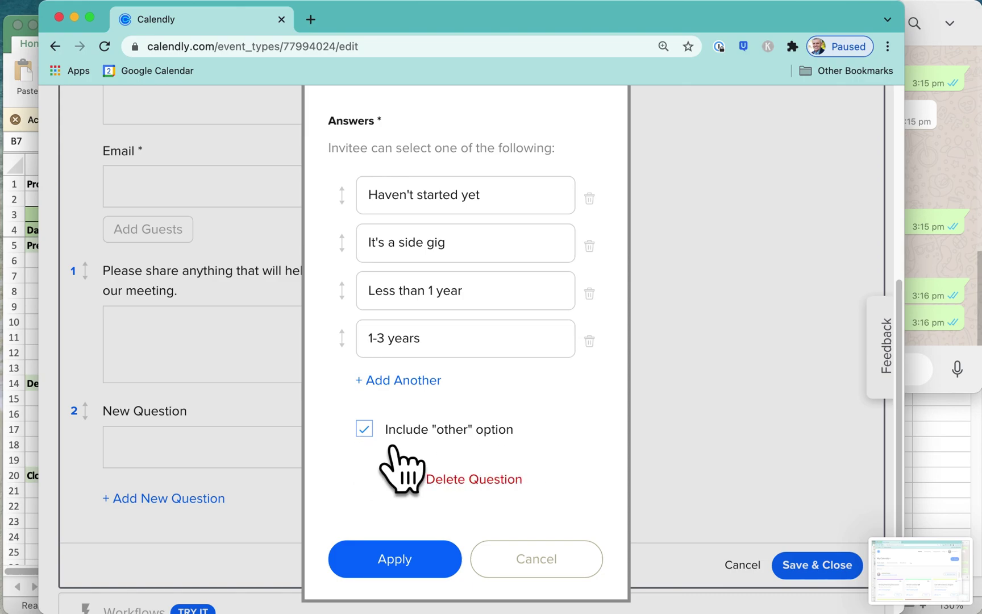
pyautogui.click(418, 571)
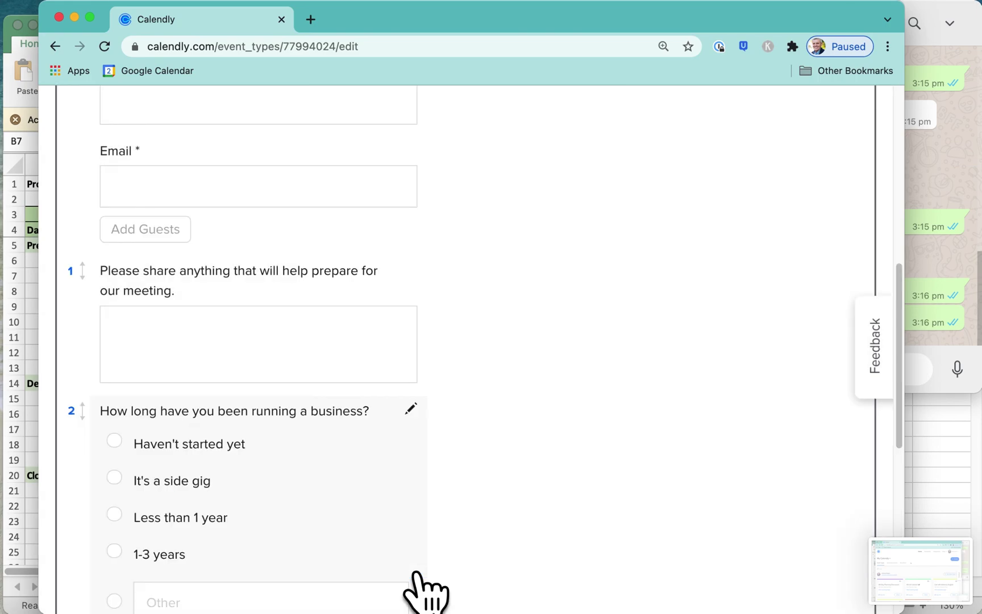
pyautogui.scroll(-5, 529, 488)
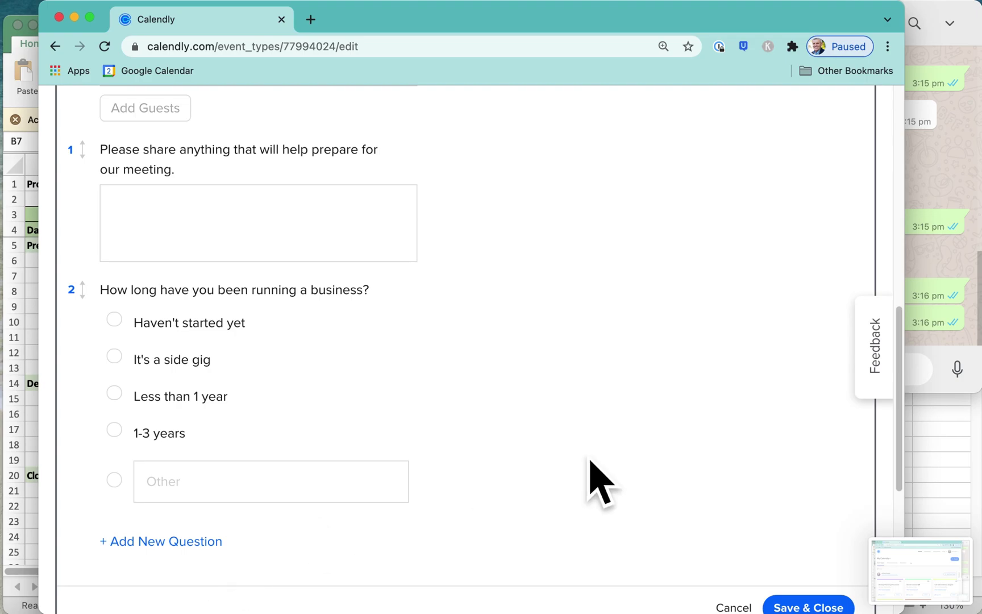
pyautogui.scroll(-3, 659, 528)
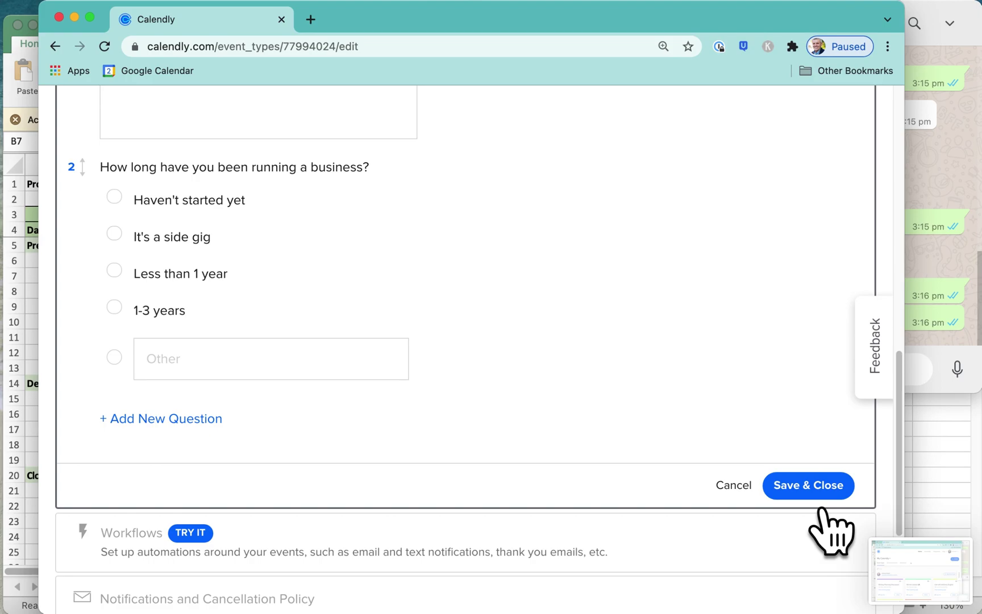
# Save & Close the two invitee questions and return to the event overview
pyautogui.click(819, 508)
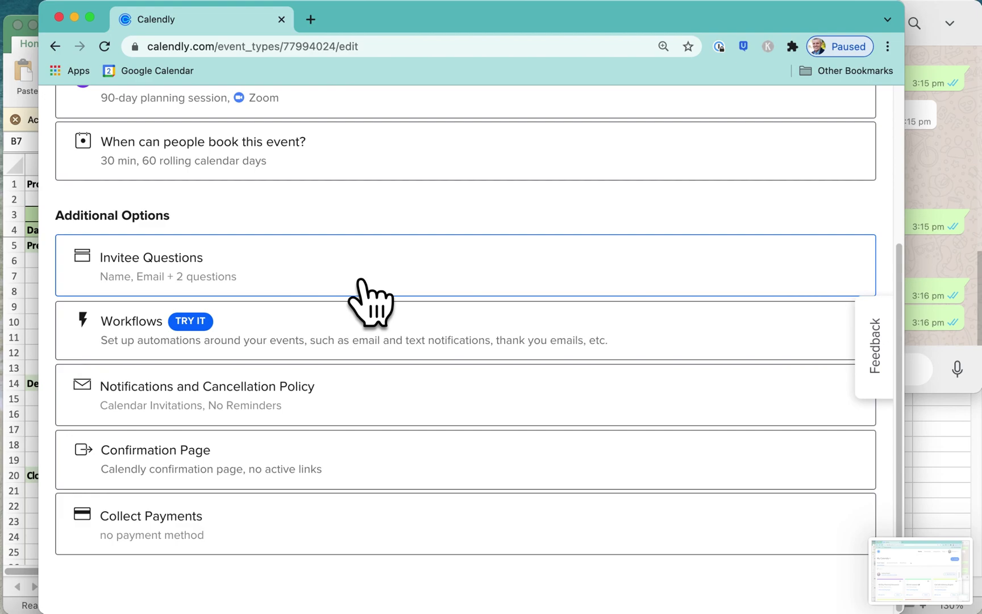
pyautogui.scroll(2, 371, 301)
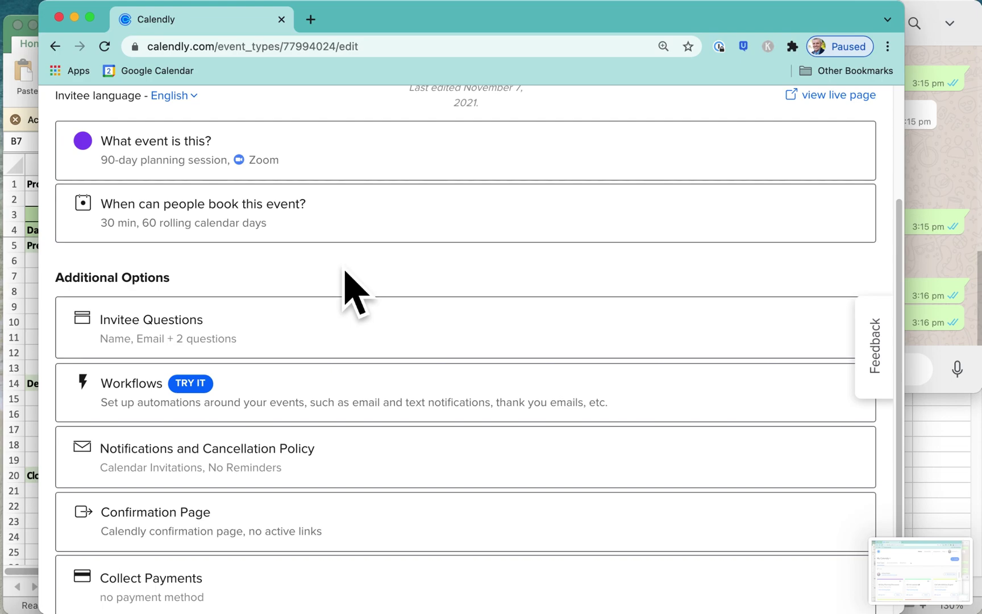
pyautogui.scroll(2, 347, 284)
pyautogui.scroll(-5, 370, 298)
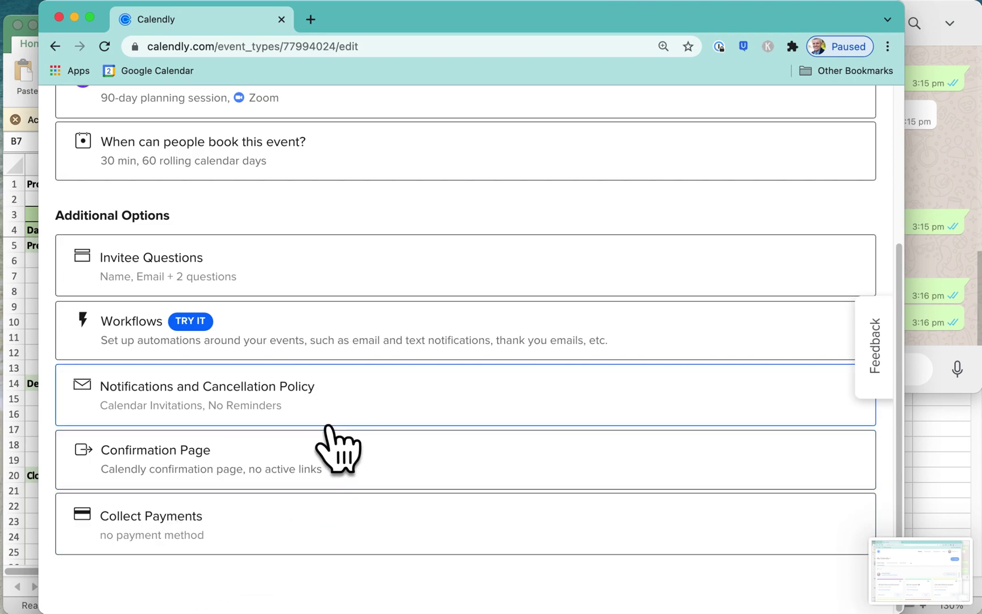
pyautogui.scroll(5, 380, 454)
pyautogui.scroll(3, 377, 442)
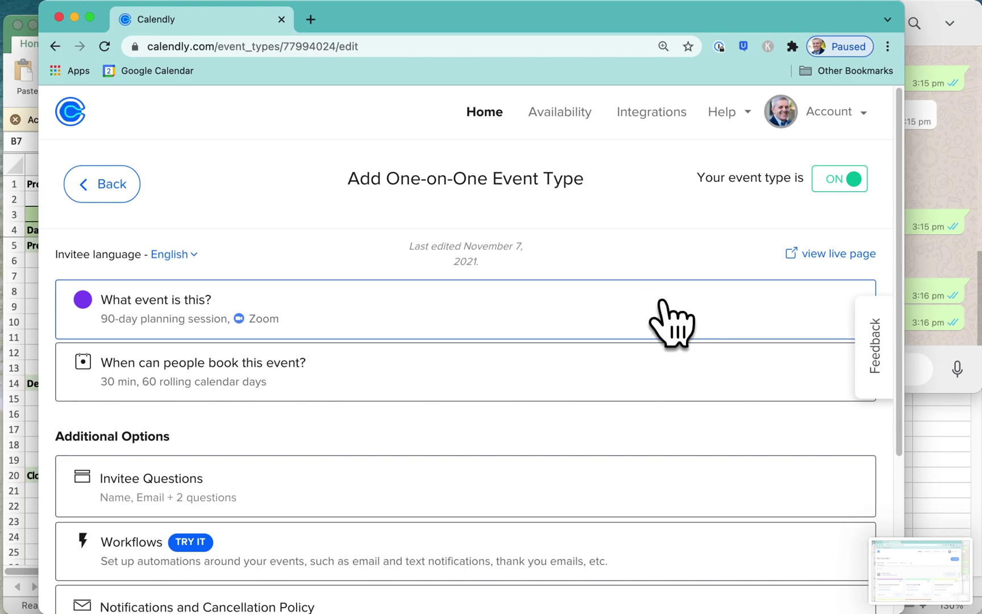
# Open the live booking page and pick the 10:30am slot on Wednesday, November 10
pyautogui.click(860, 271)
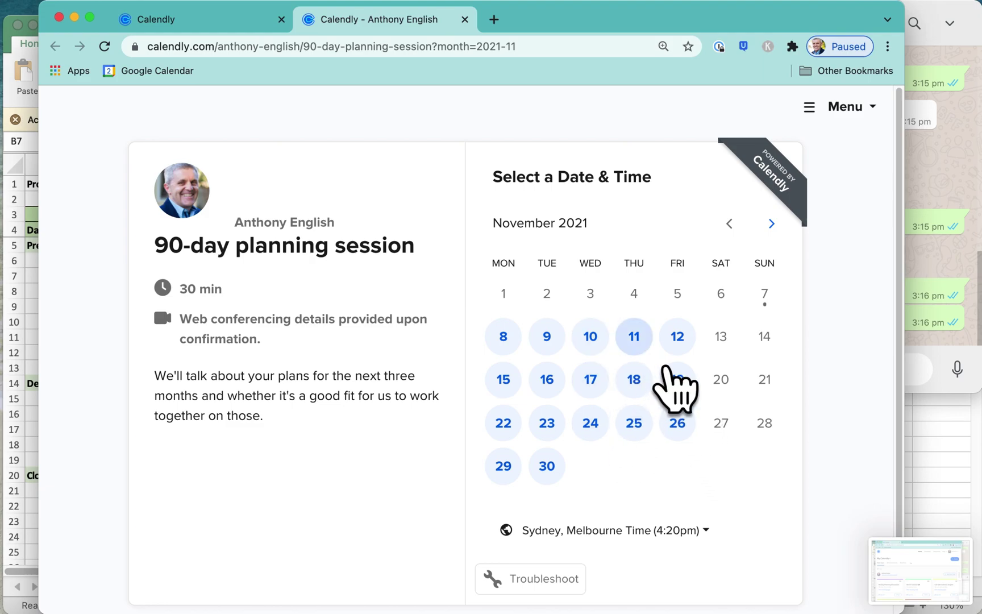
pyautogui.scroll(-1, 625, 363)
pyautogui.click(598, 338)
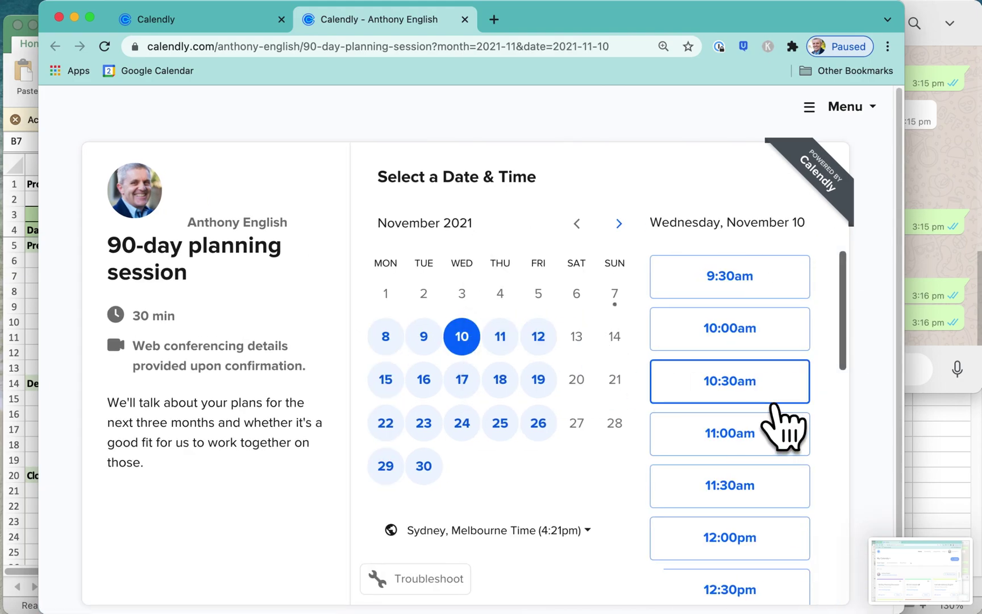
pyautogui.click(772, 401)
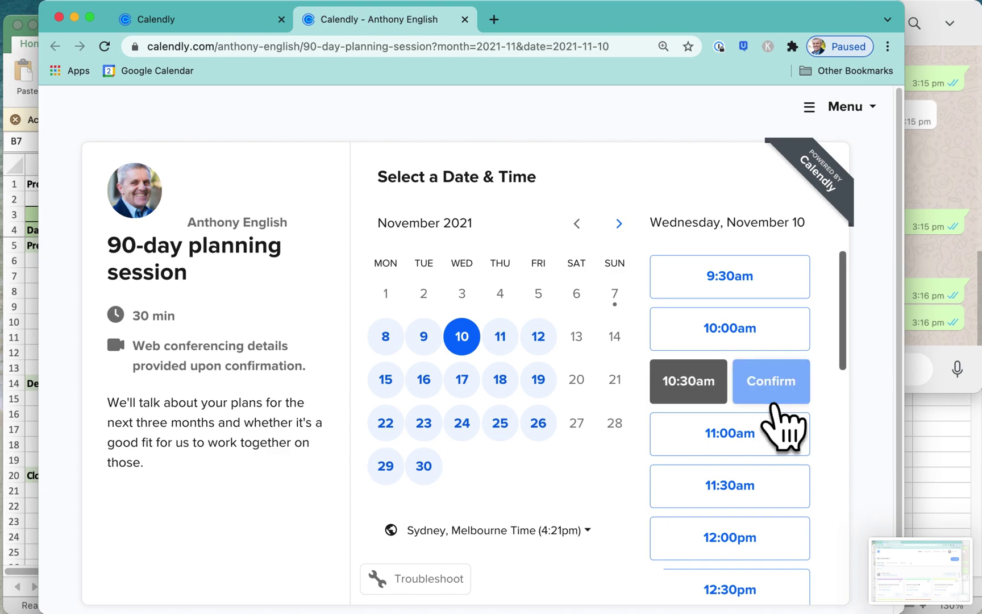
# Confirm the 10:30am slot and answer the business-length question with Less than 1 year
pyautogui.click(805, 387)
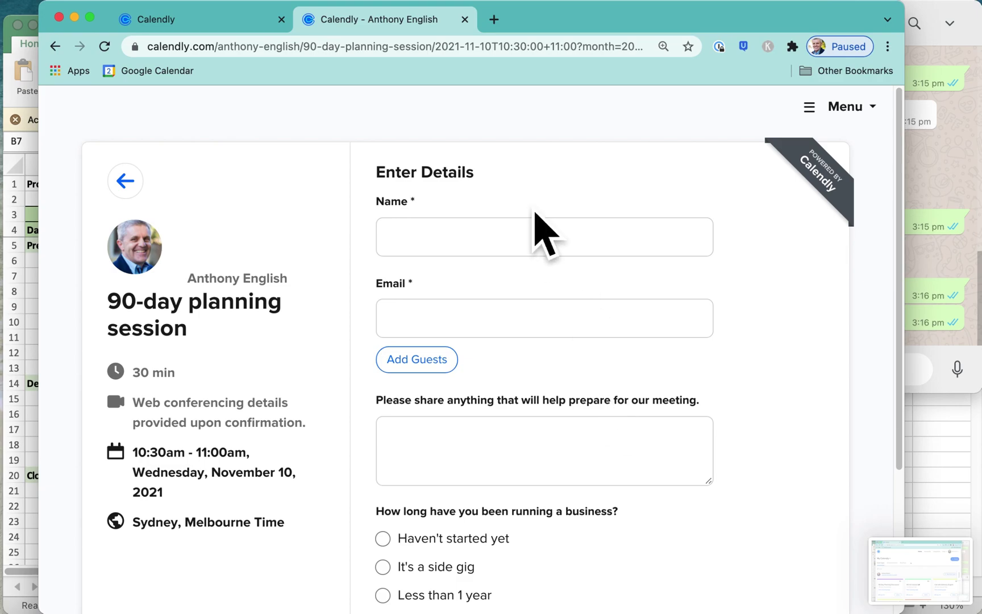
pyautogui.scroll(-3, 534, 213)
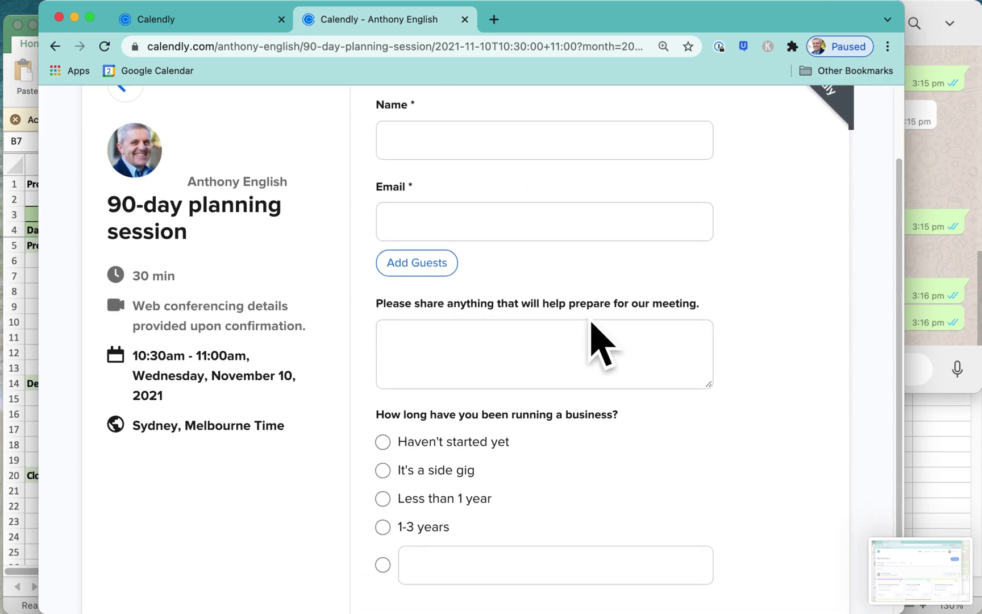
pyautogui.scroll(-3, 730, 357)
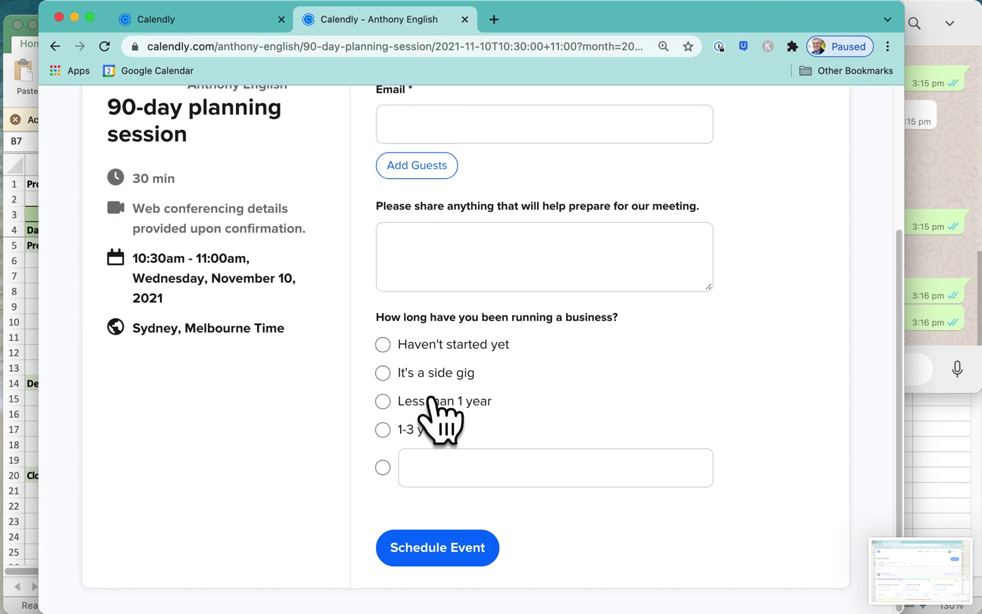
pyautogui.click(413, 479)
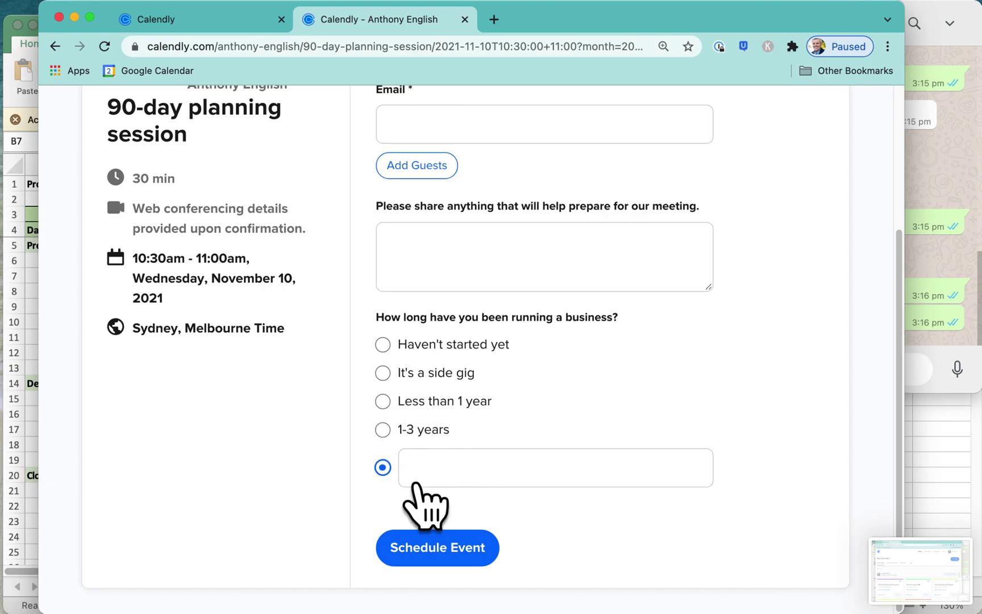
pyautogui.click(420, 409)
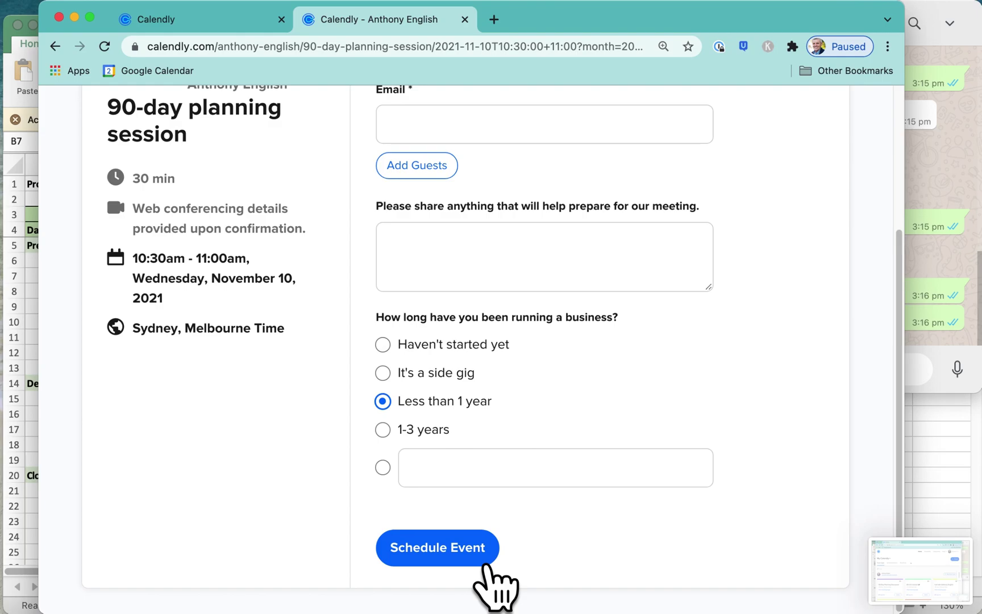
pyautogui.scroll(4, 657, 392)
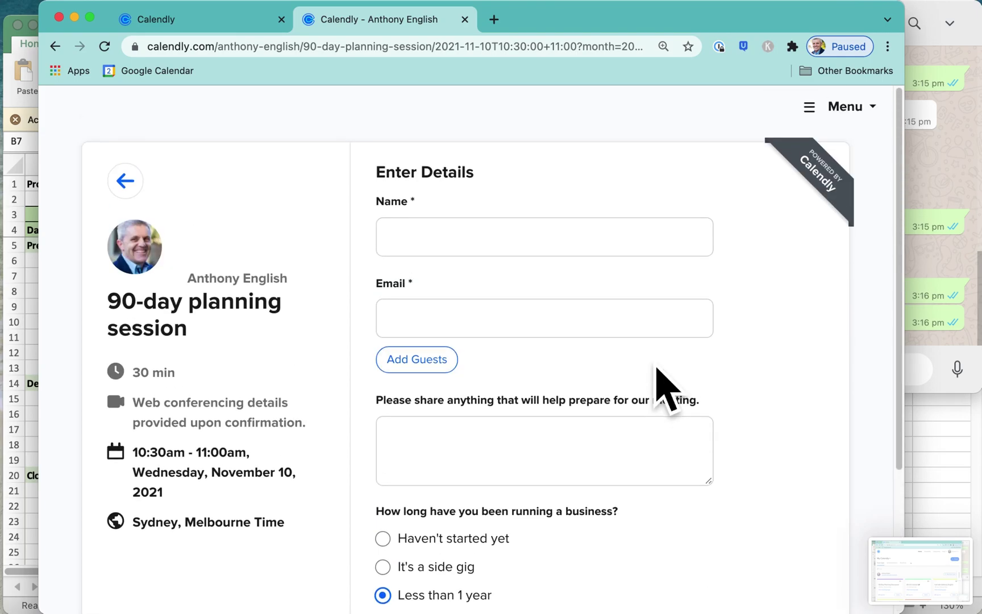